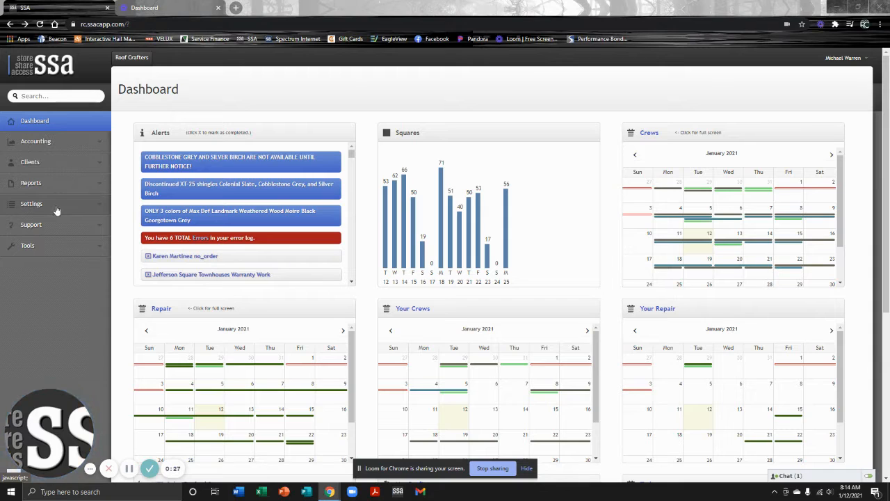
Expand Clients in the sidebar and start a new client with Add Client
click(74, 170)
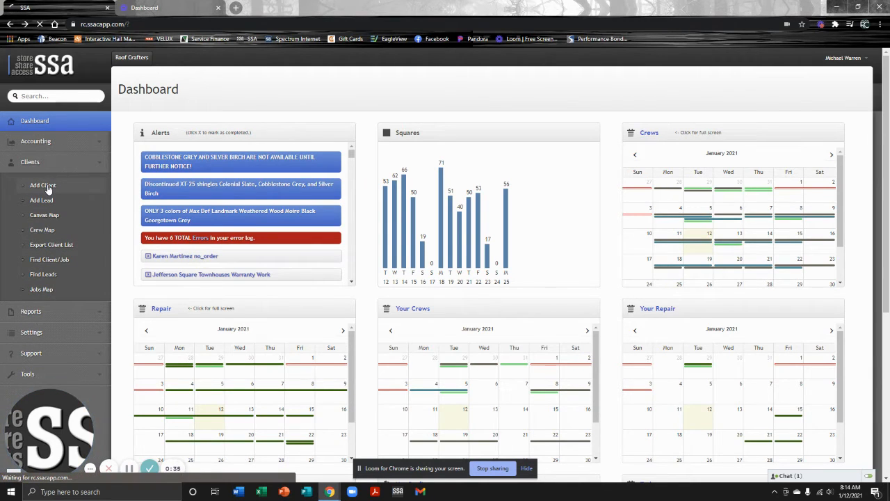
click(48, 185)
Enter the client's full name in the new client form, fixing the capitalisation
click(158, 156)
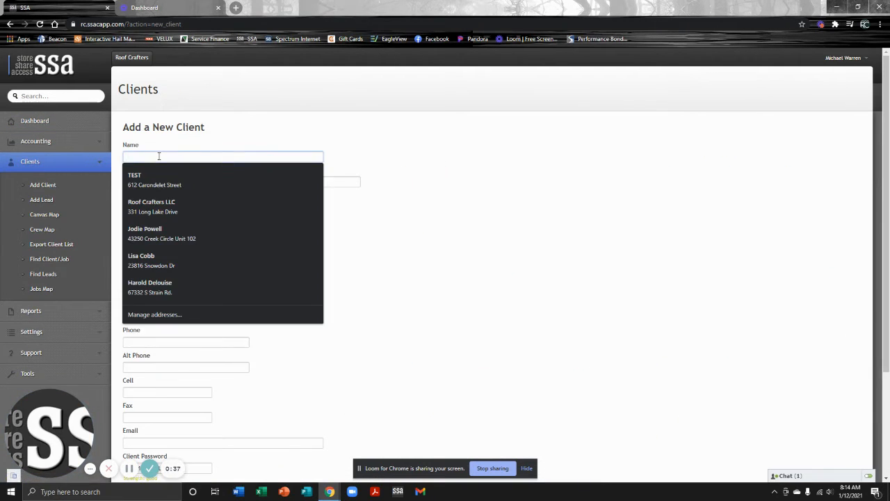
text(tEST mICHAE)
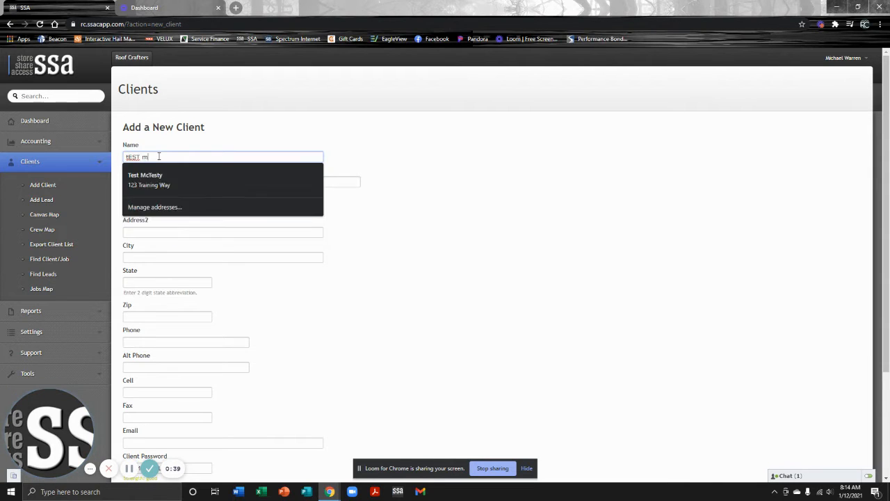
key(BackSpace)
key(BackSpace)
key(BackSpace)
key(BackSpace)
key(BackSpace)
key(BackSpace)
key(BackSpace)
key(BackSpace)
key(BackSpace)
key(BackSpace)
key(BackSpace)
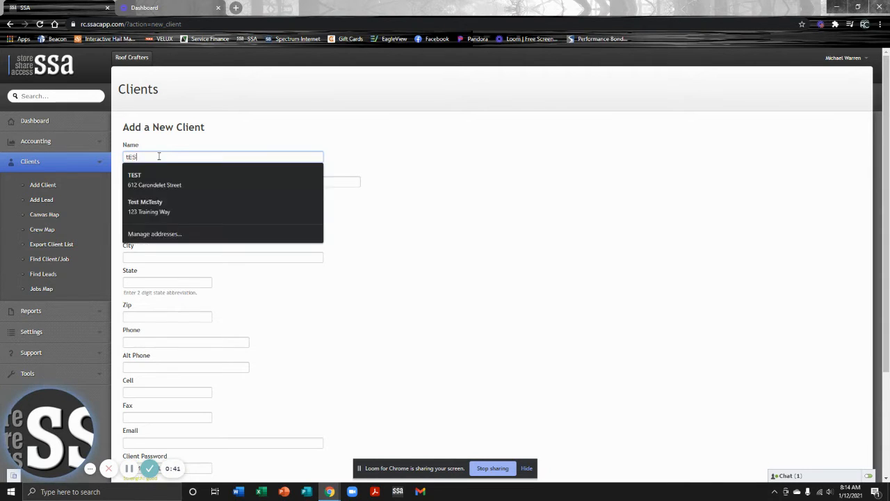
text(Test Michael)
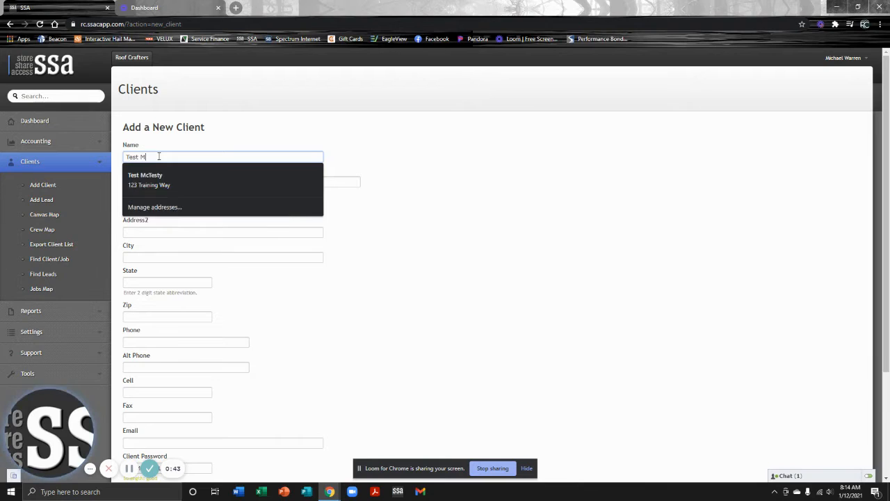
key(Tab)
key(Tab)
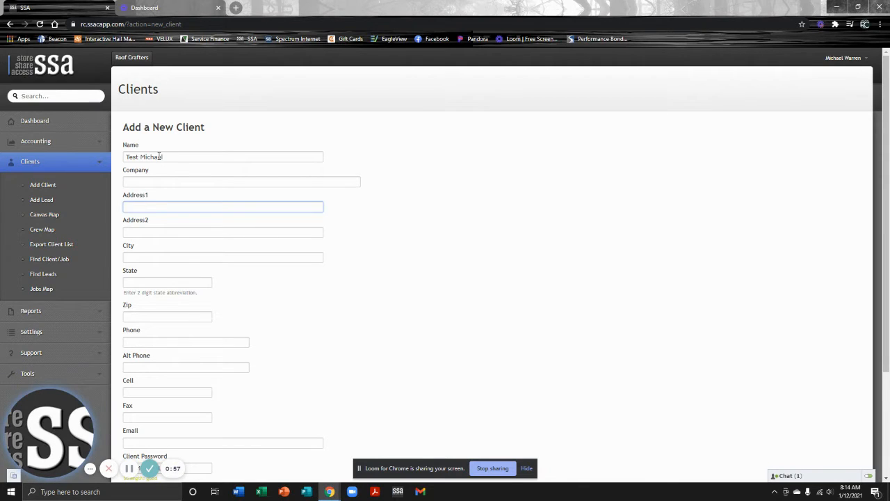
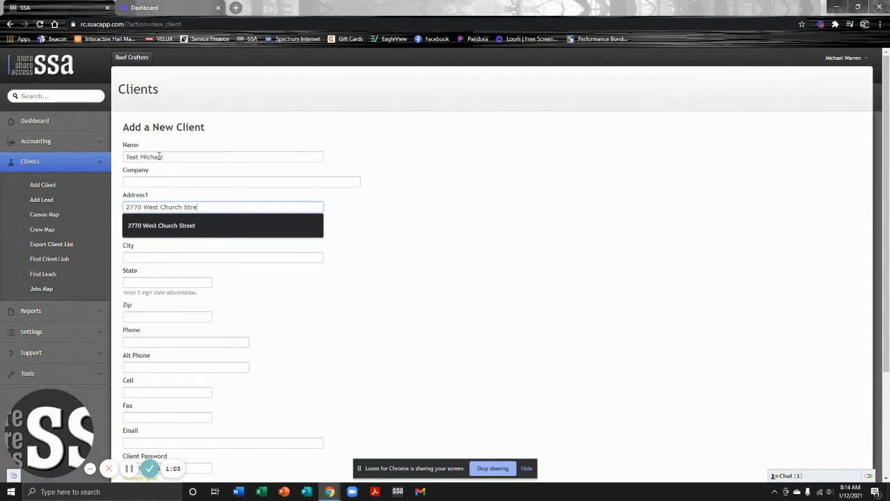
Fill in the client's street address, city, state and zip code
key(Tab)
key(Tab)
text(Hammond)
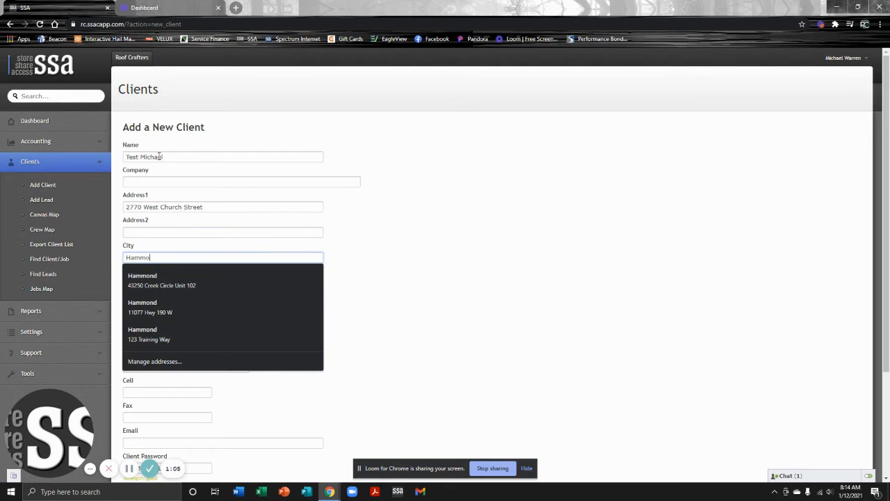
key(Tab)
text(LA)
key(Tab)
text(70401)
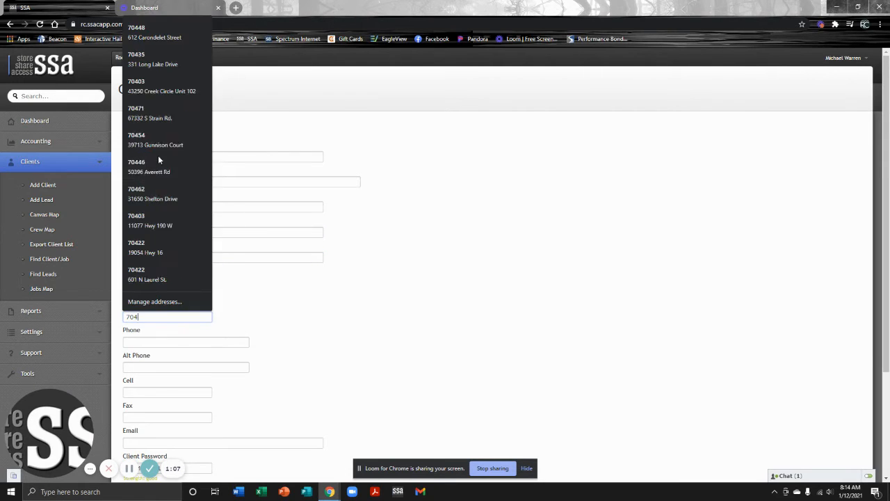
key(Tab)
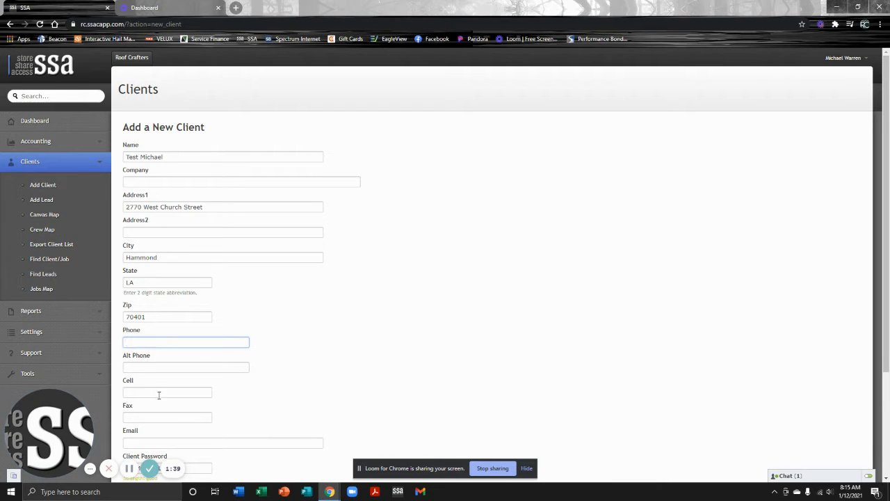
Enter the client's cell phone number and e-mail address, leaving fax blank
click(203, 393)
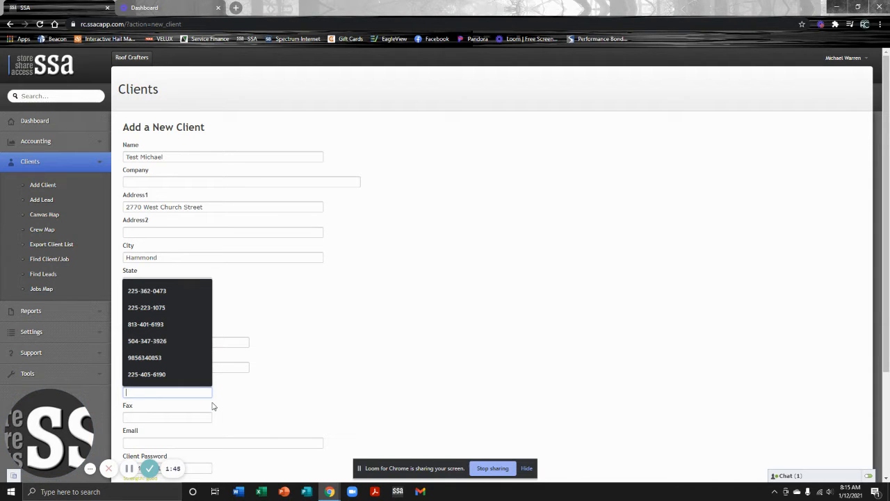
text(111-111)
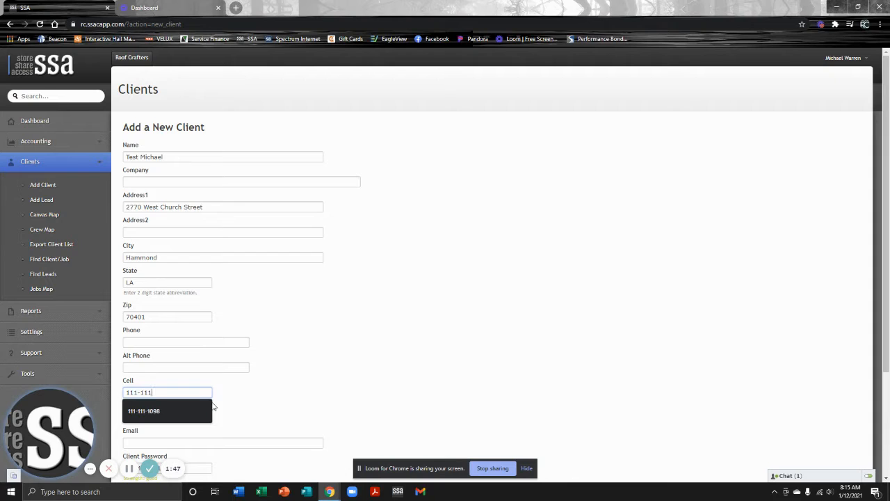
text(-0101)
key(Tab)
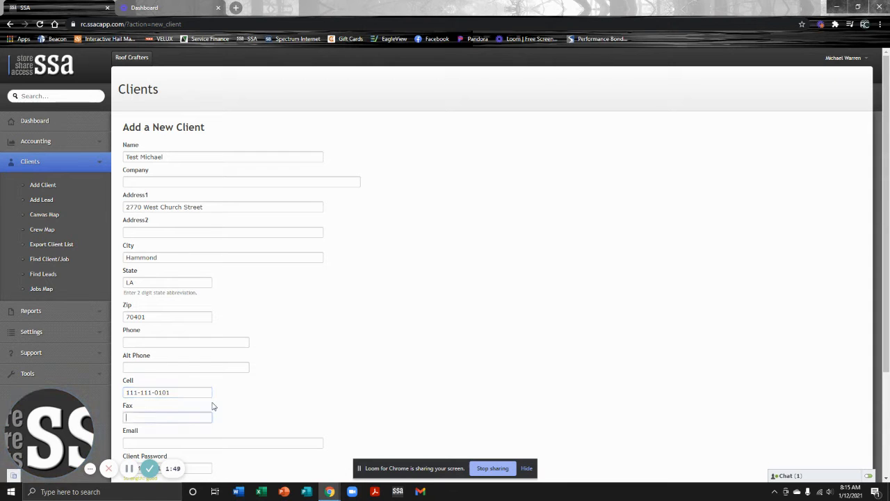
key(Tab)
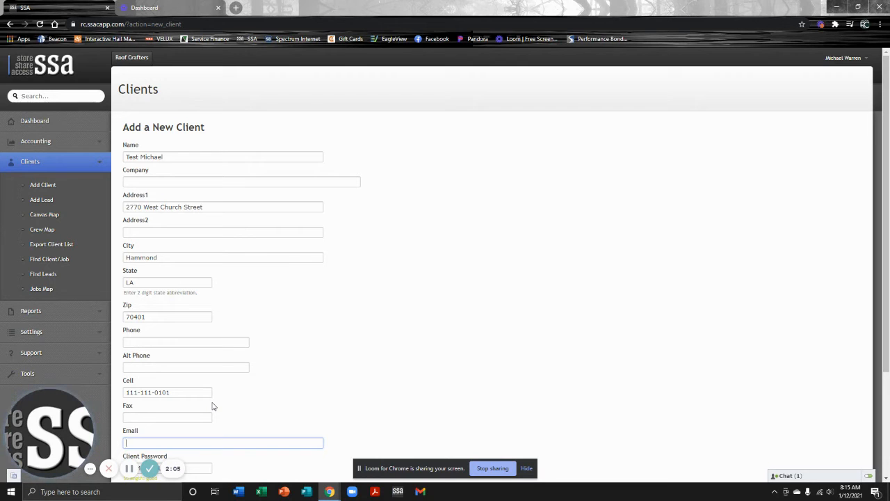
text(TES)
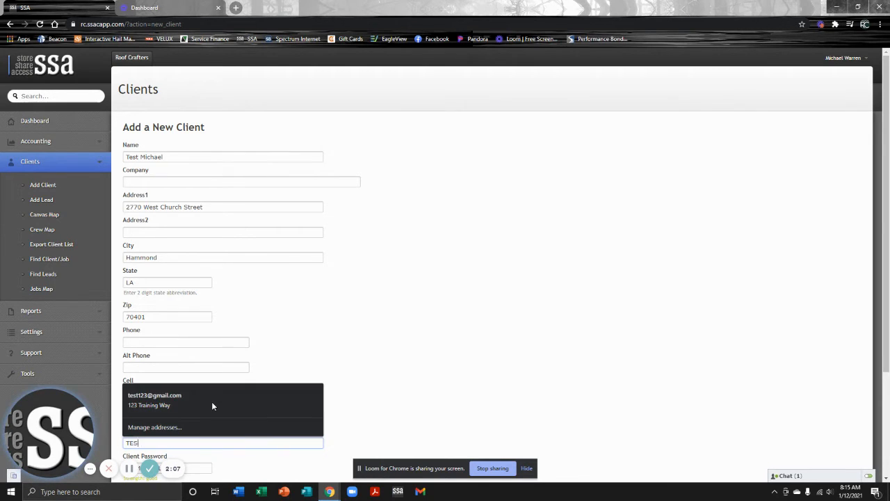
text(T@123.COM)
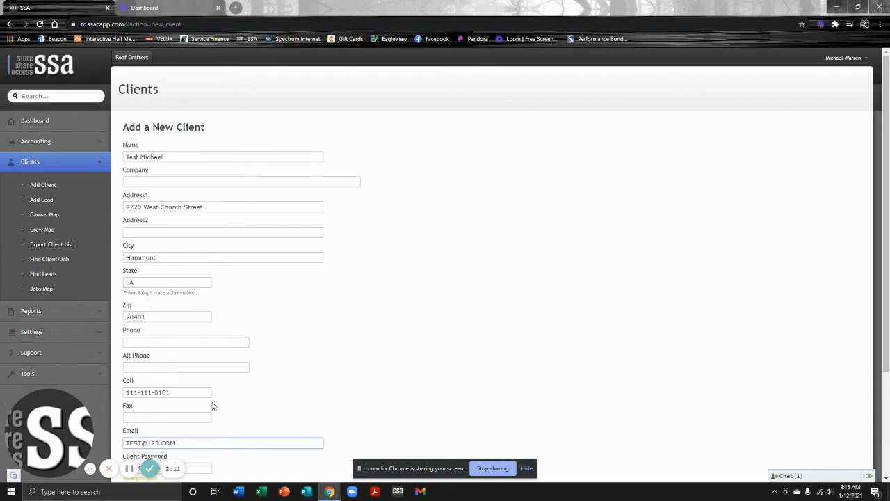
scroll(237, 386, down, 2)
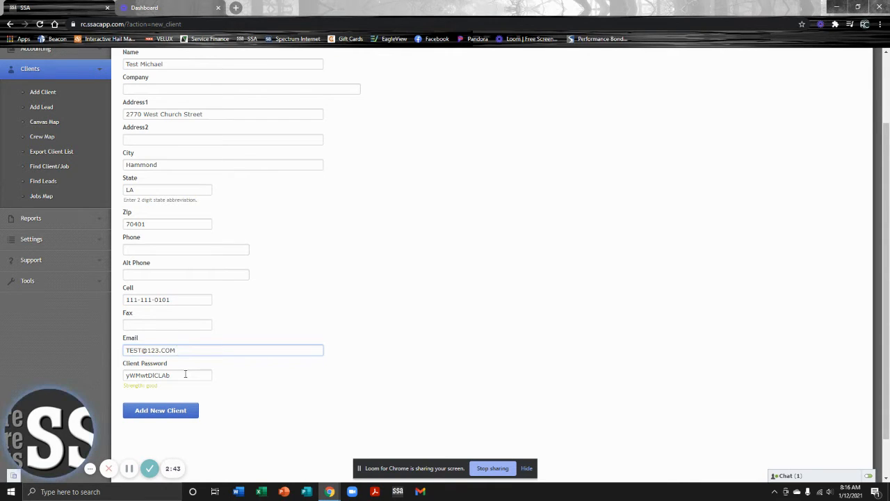
Save the new client record so the Add a new Job form appears
click(176, 411)
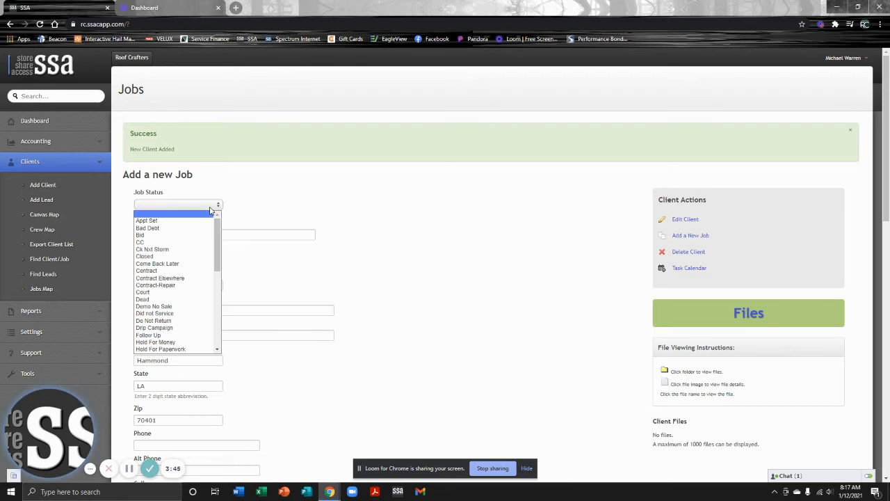
Set the job status to Appt Set and name the job Roof
click(211, 206)
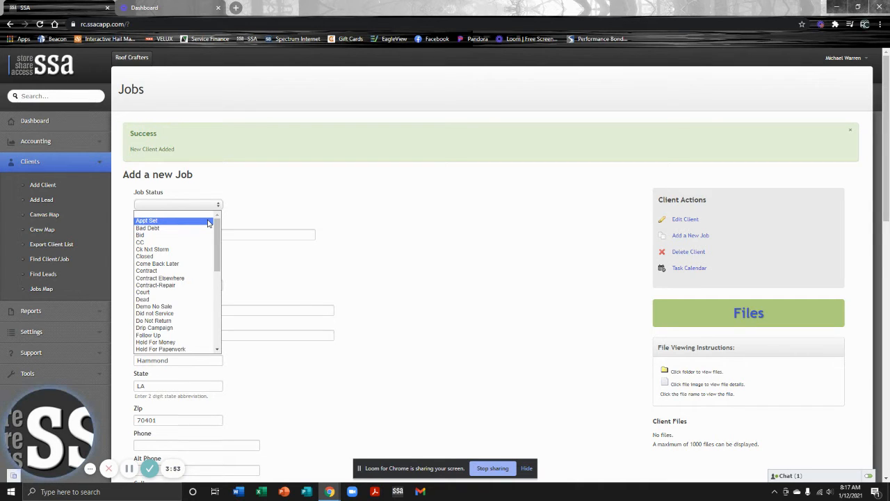
click(208, 221)
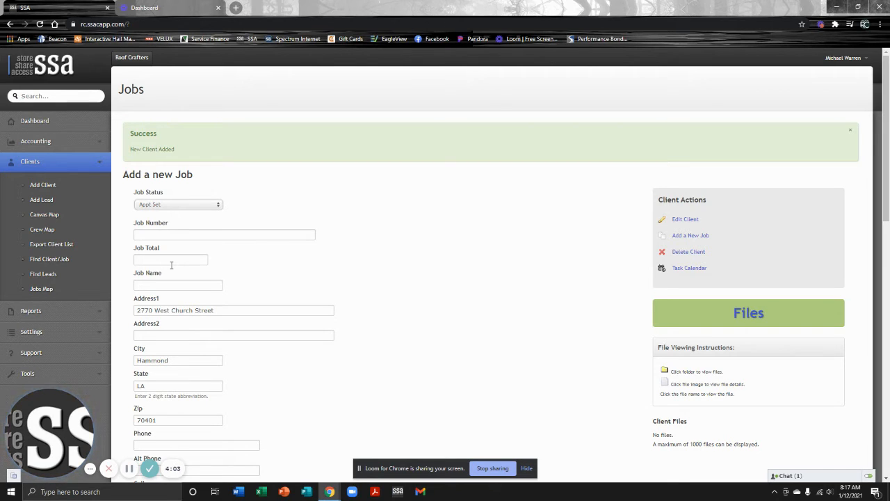
click(174, 286)
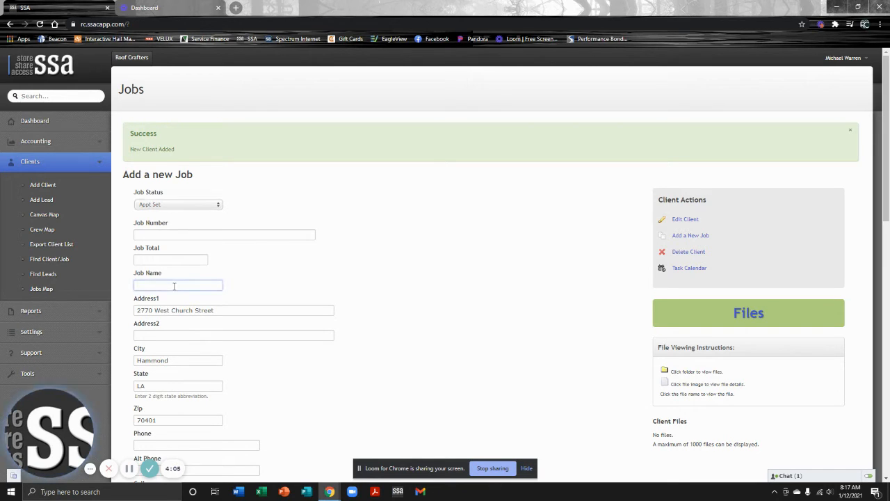
text(rOO)
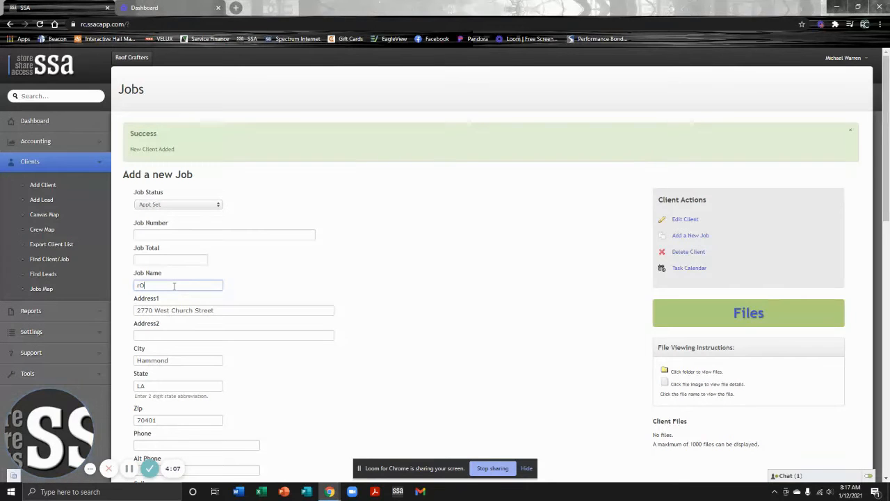
key(BackSpace)
key(BackSpace)
key(BackSpace)
text(Roof)
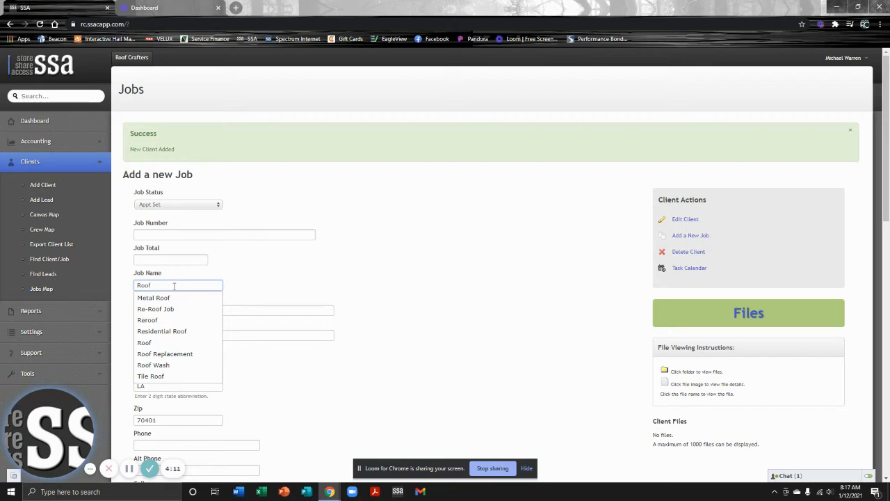
click(293, 294)
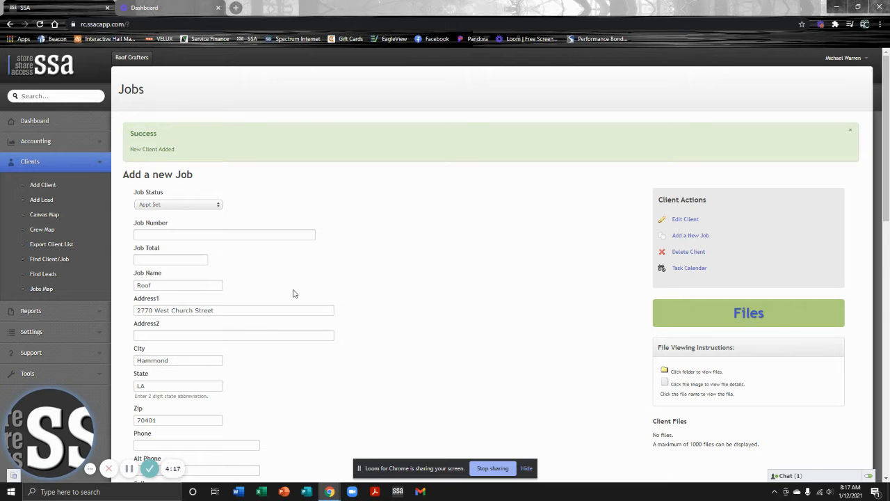
Assign the salesman to the job from the Salesman dropdown
scroll(287, 299, down, 1)
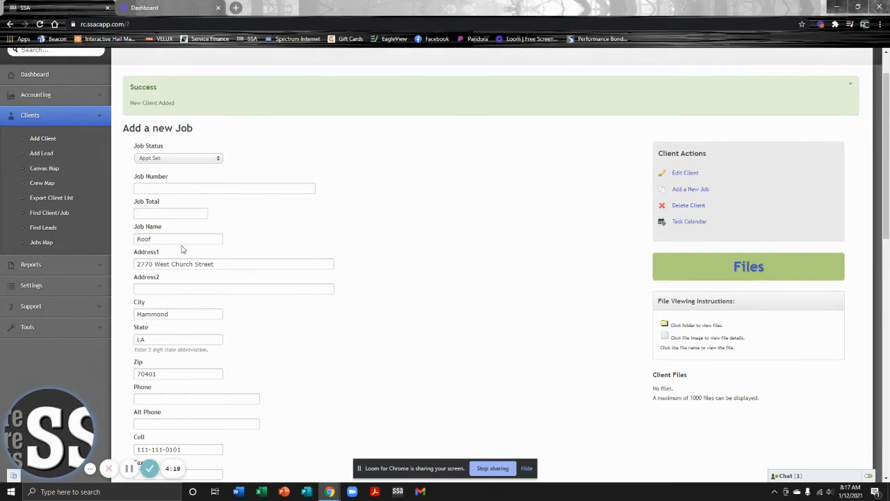
scroll(317, 394, down, 1)
scroll(317, 394, down, 1)
scroll(313, 358, down, 1)
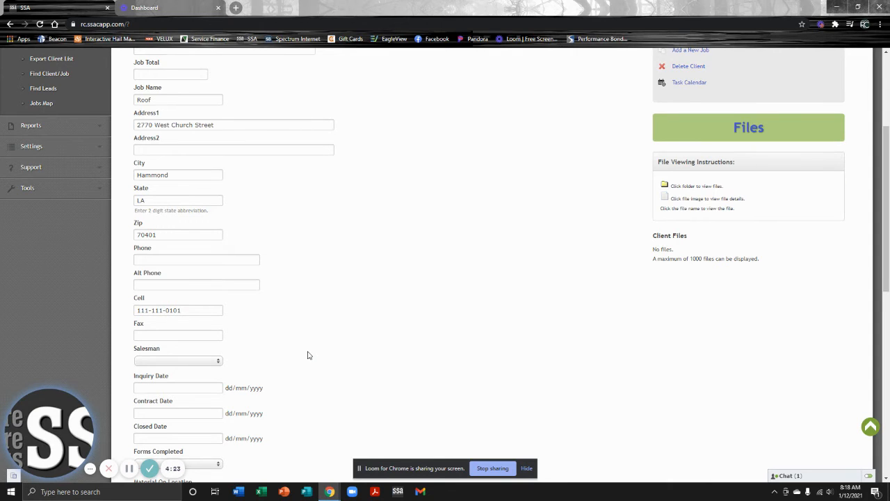
scroll(308, 356, up, 1)
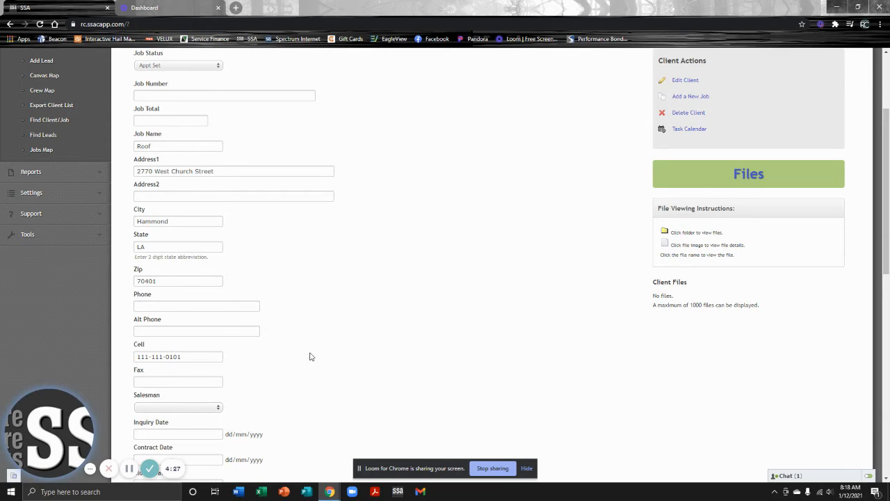
scroll(311, 356, down, 1)
scroll(278, 350, down, 1)
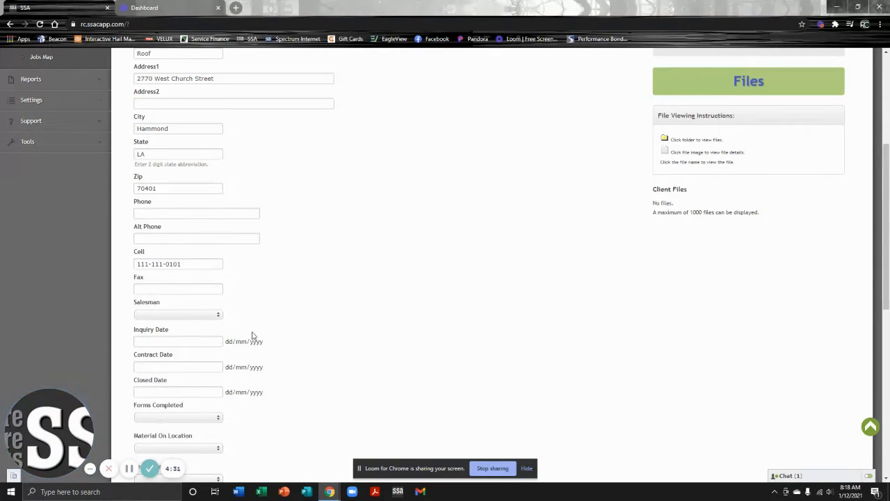
click(219, 319)
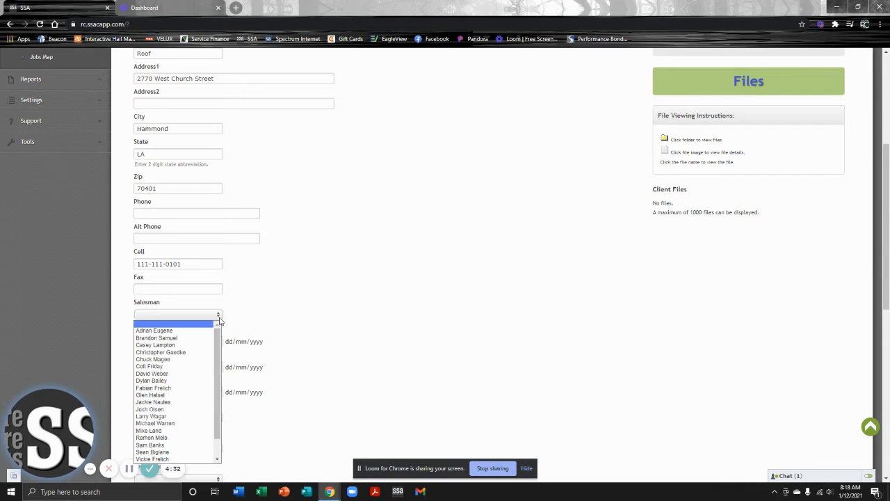
click(204, 428)
Set the job's Inquiry Date to 01/12/2021
click(170, 341)
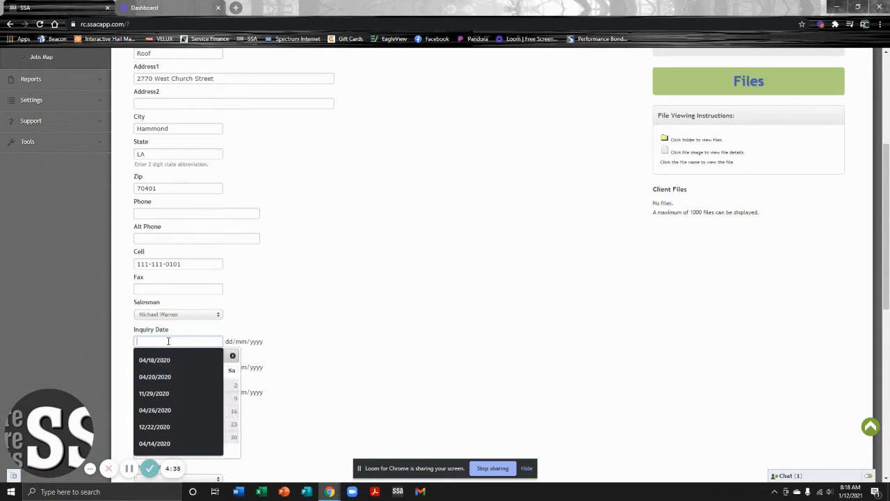
click(299, 320)
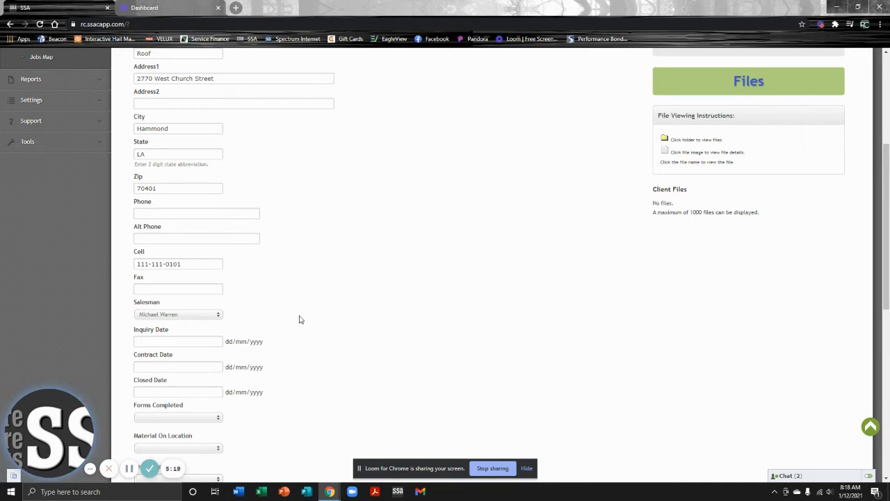
click(173, 340)
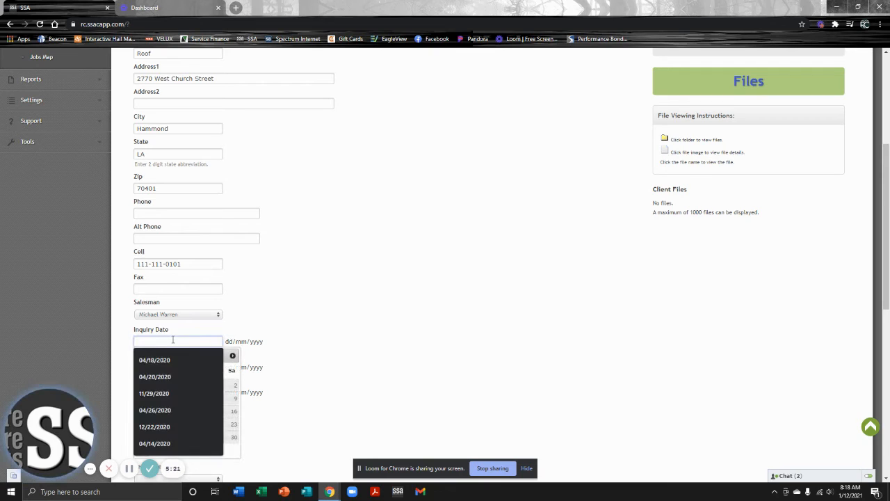
click(174, 415)
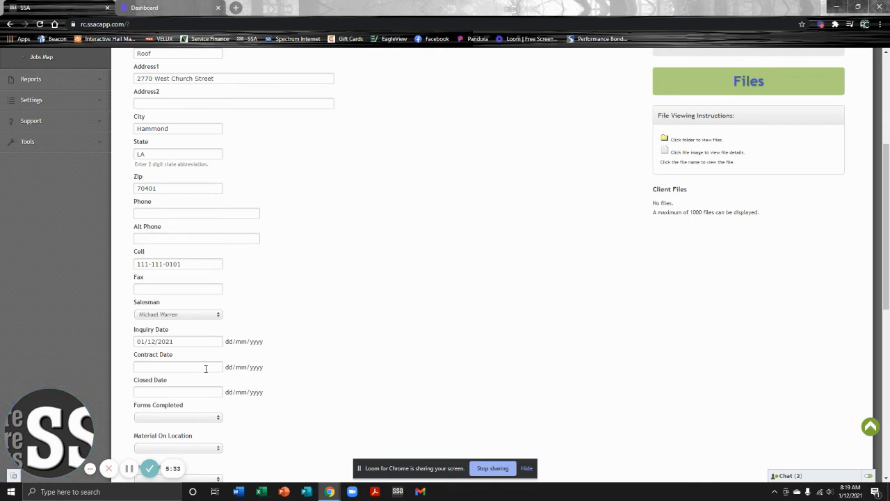
scroll(344, 346, down, 2)
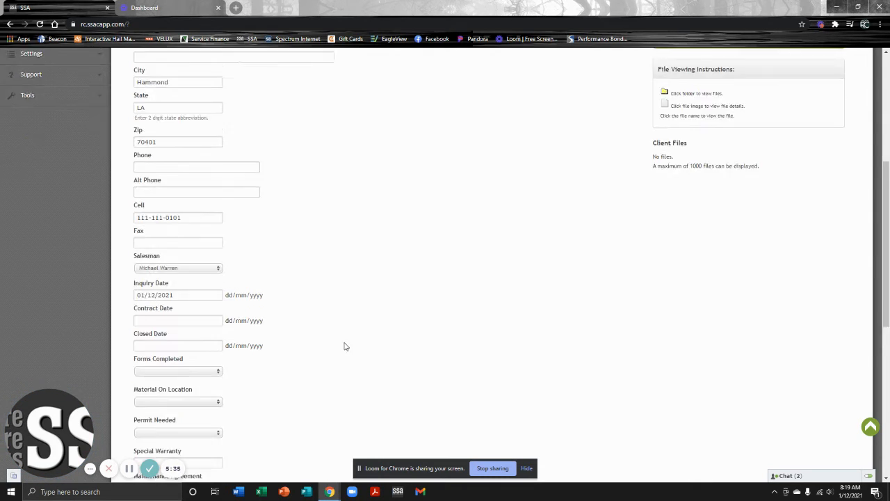
scroll(286, 332, down, 1)
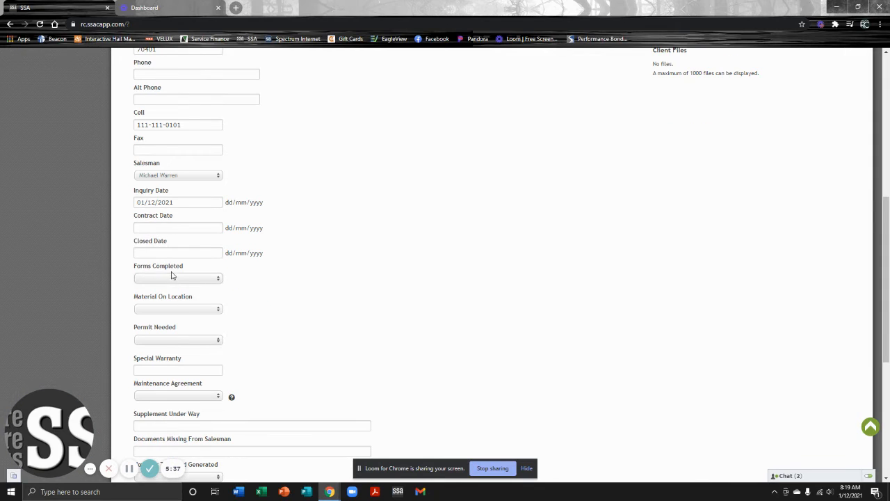
scroll(245, 301, down, 1)
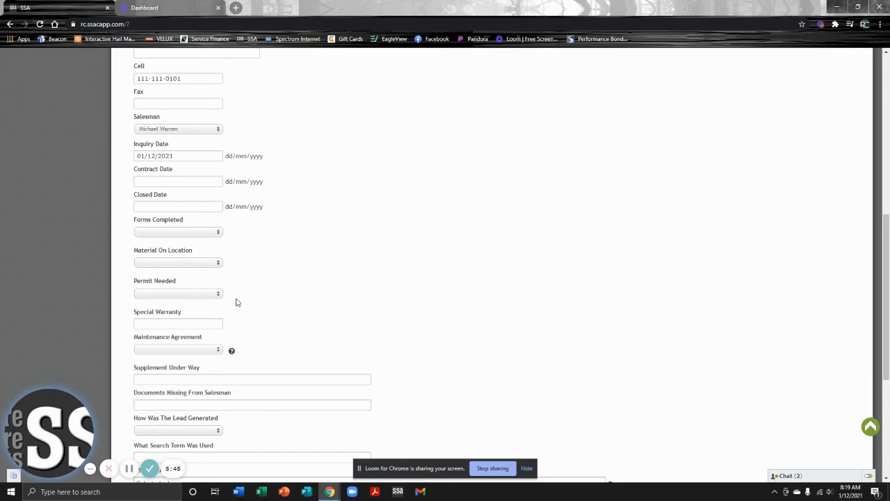
click(215, 295)
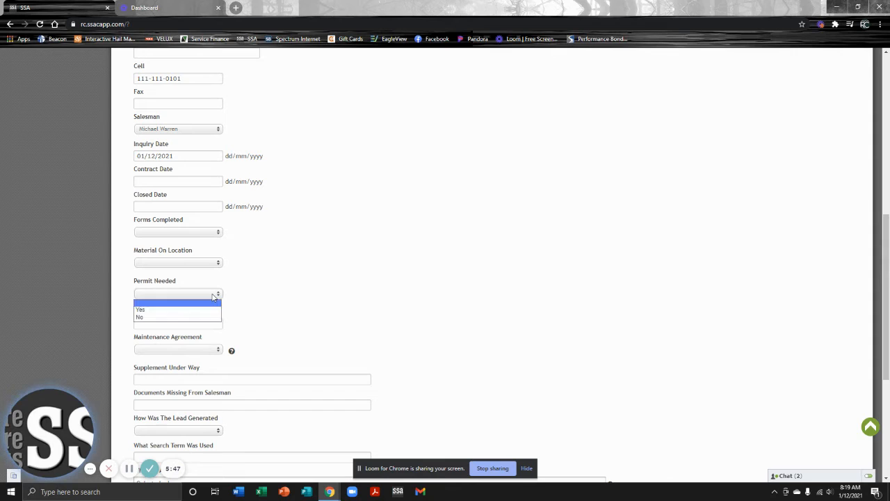
click(278, 307)
click(218, 264)
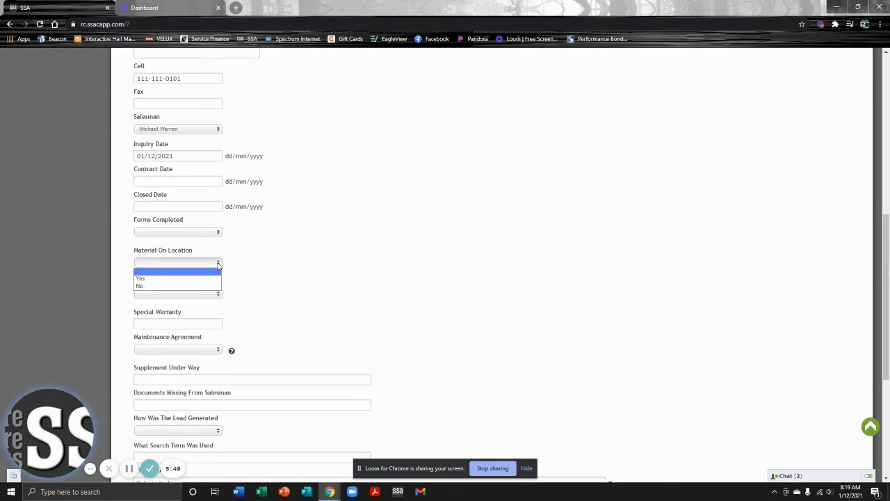
click(269, 285)
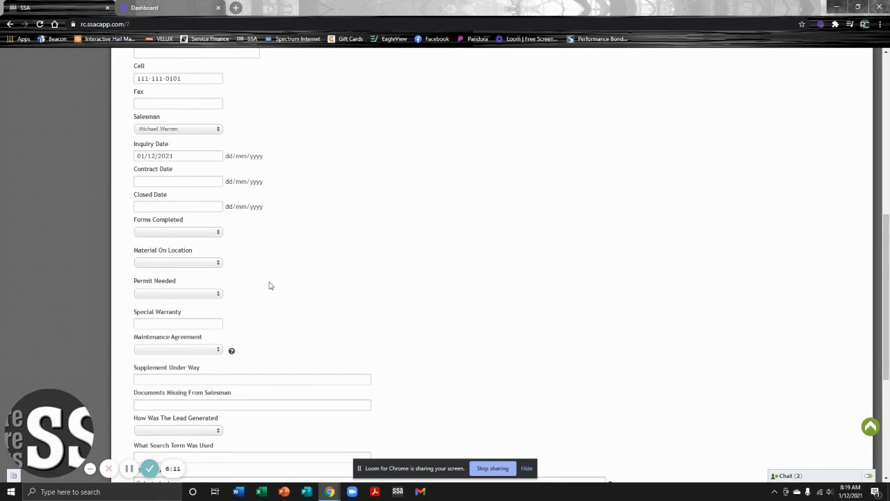
scroll(269, 284, down, 1)
scroll(240, 351, down, 1)
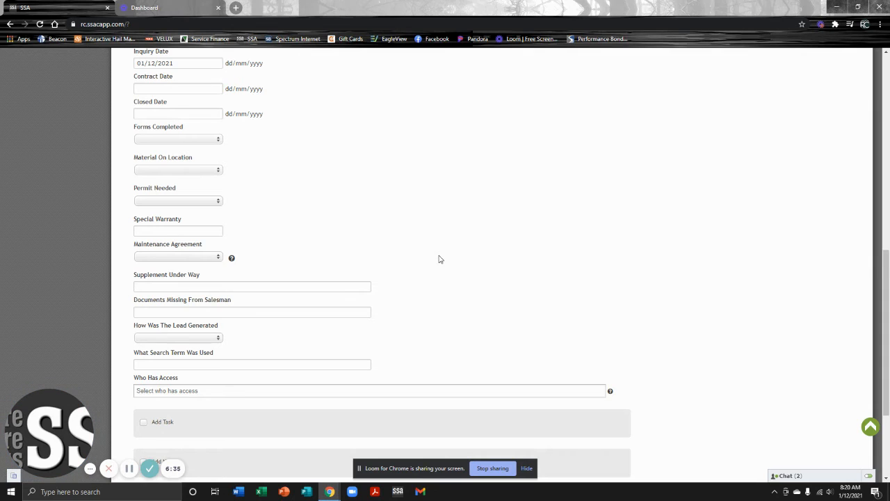
scroll(239, 276, down, 1)
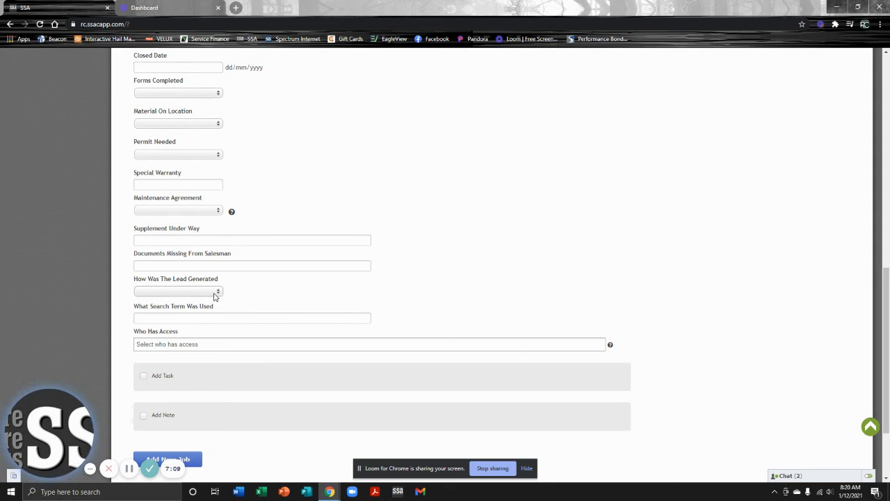
Choose GMB under How Was The Lead Generated
click(216, 292)
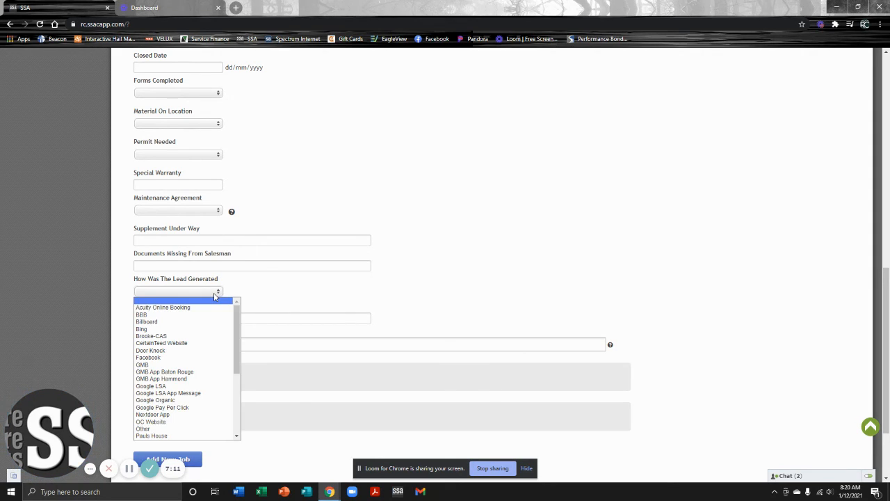
click(194, 368)
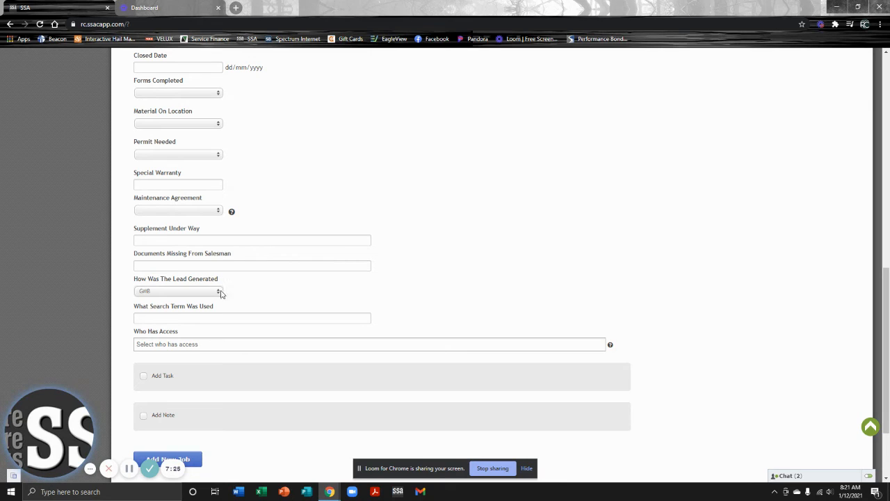
scroll(174, 367, down, 1)
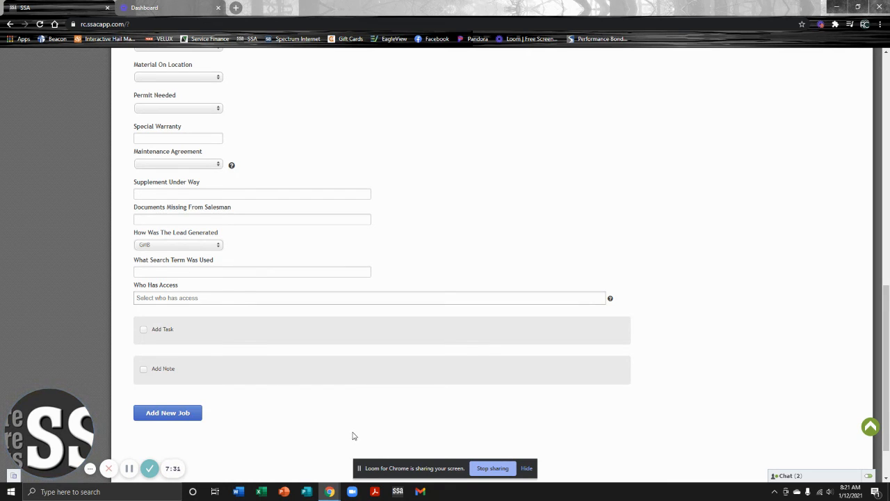
Enable Add Task and enter the client's name as the task name
click(144, 331)
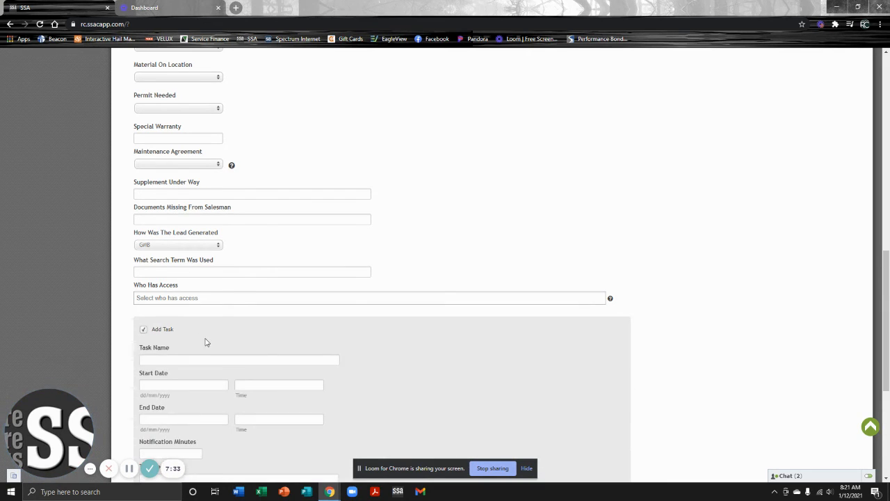
scroll(271, 336, down, 2)
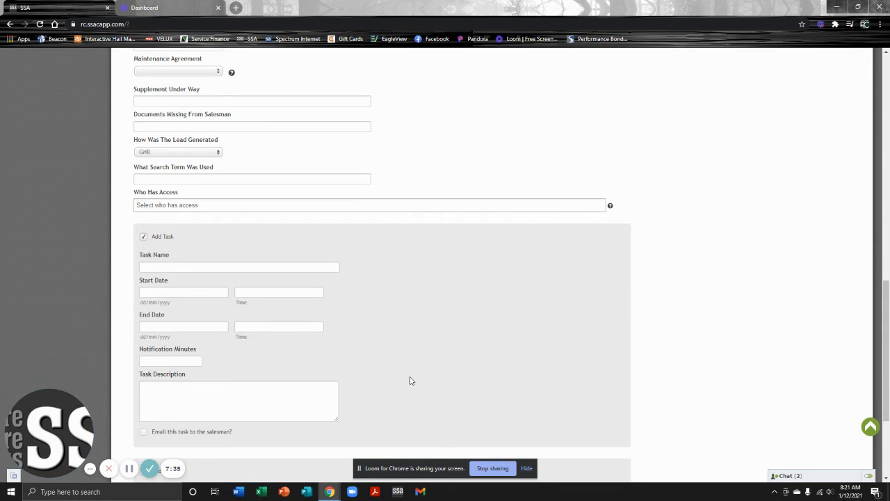
click(212, 270)
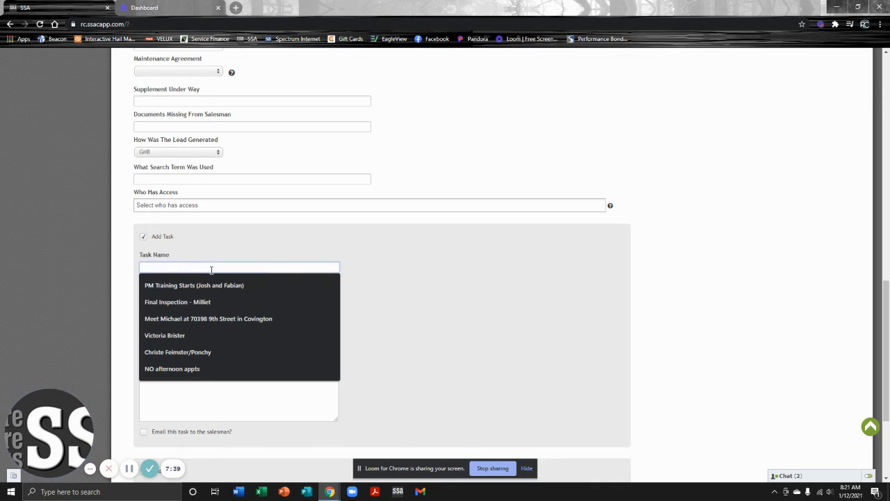
text(Tes)
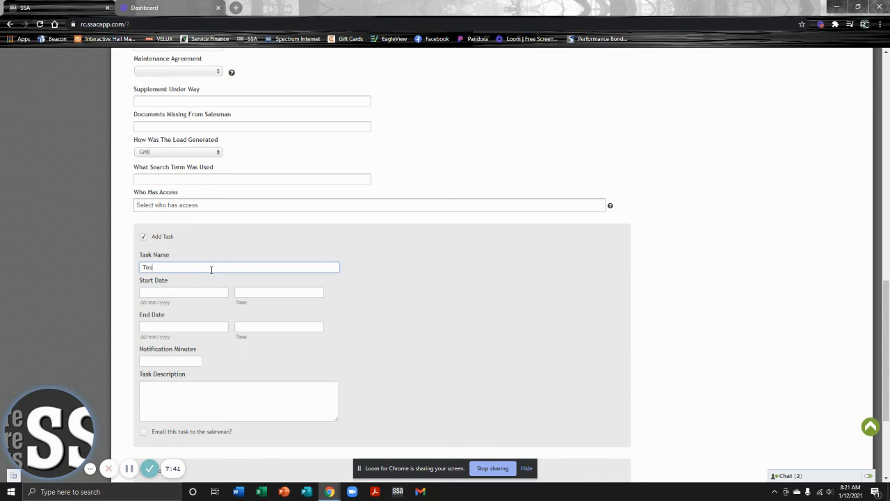
text(t Michael)
key(Tab)
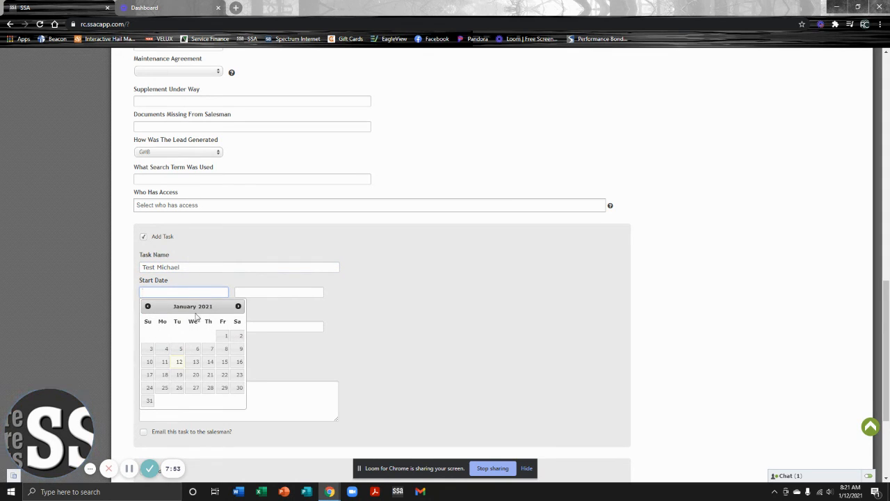
Schedule the task on 01/19/2021 from 09:00 AM to 10:00 AM
click(179, 374)
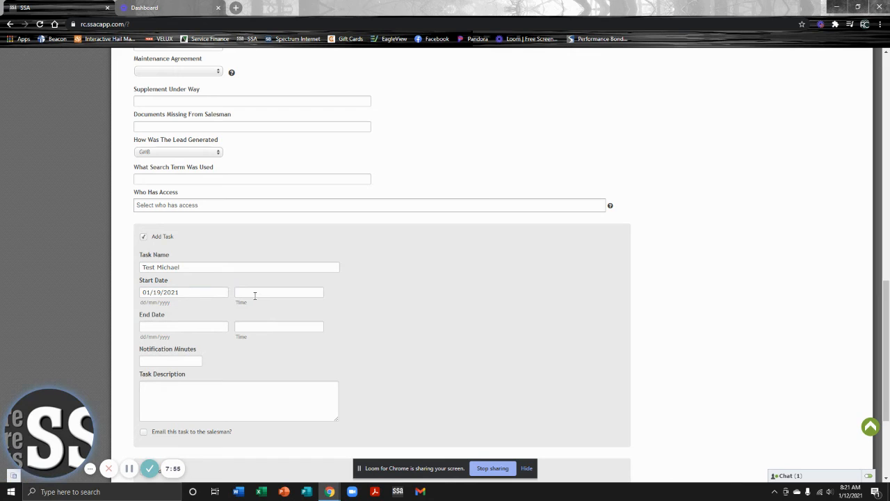
click(255, 293)
click(290, 338)
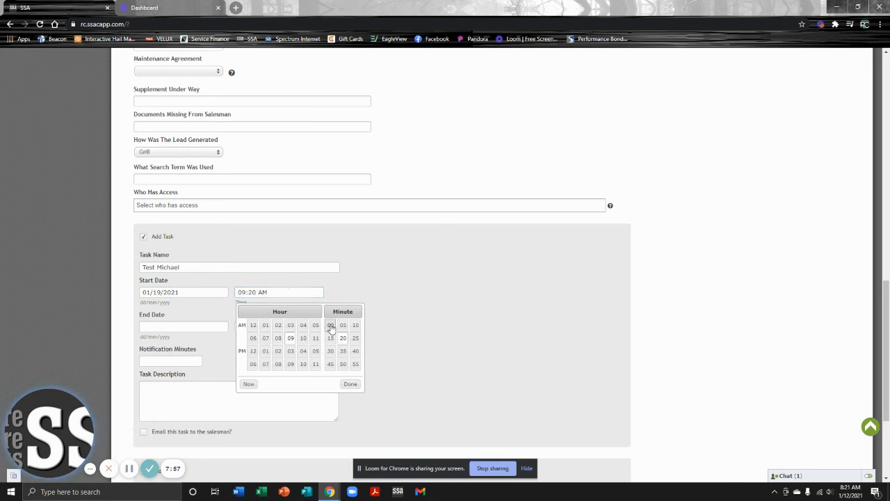
click(331, 325)
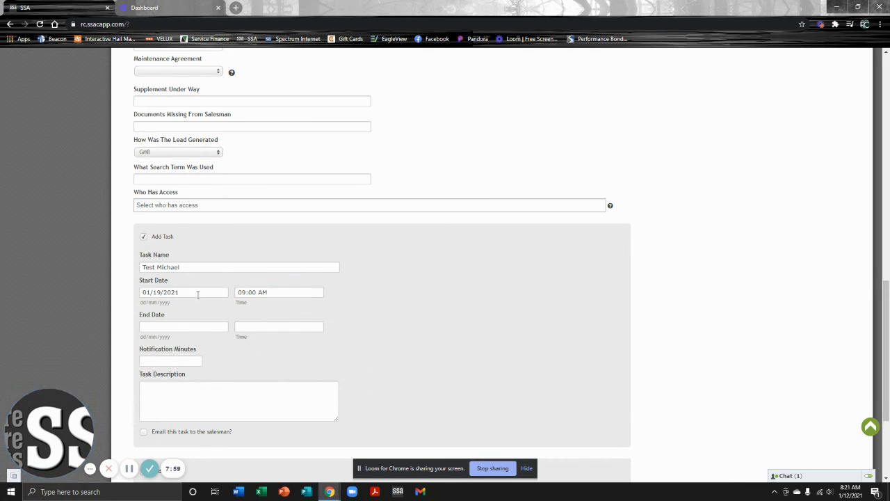
click(185, 327)
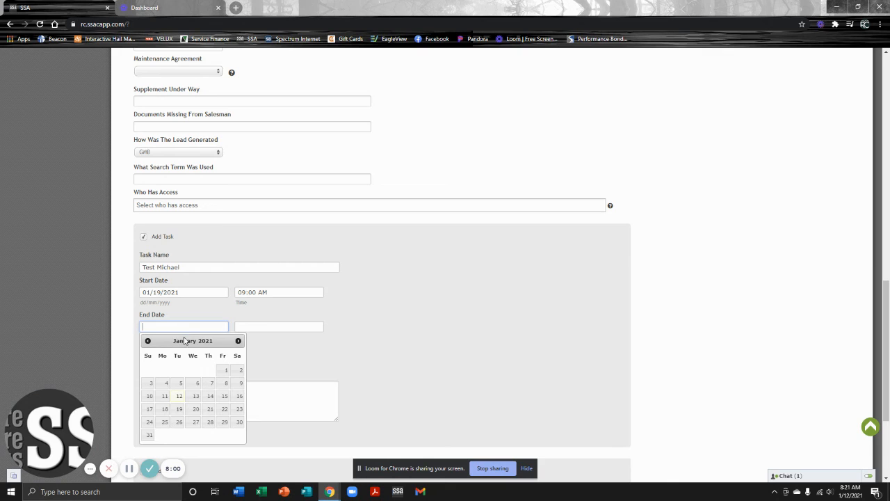
click(178, 409)
click(256, 325)
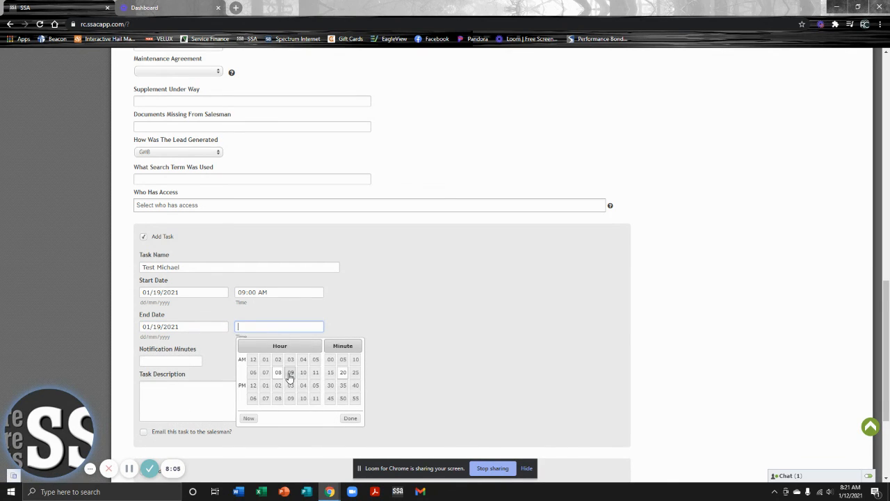
click(303, 372)
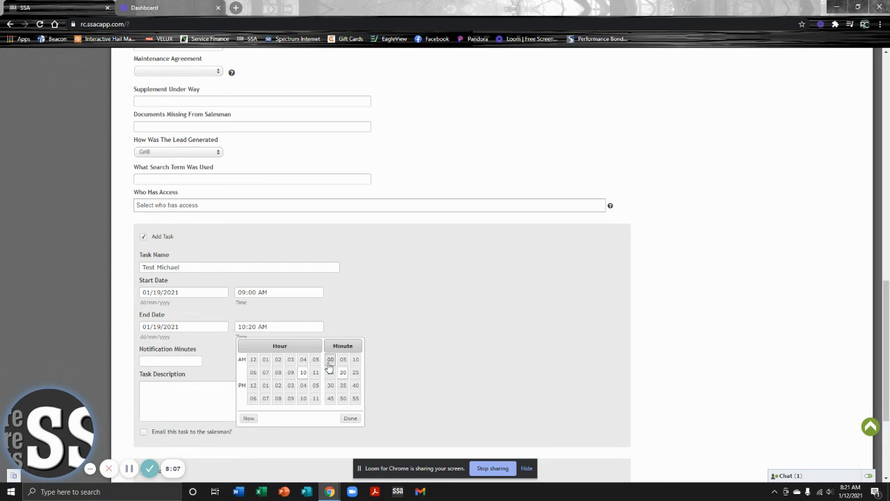
click(330, 362)
Set 60 notification minutes, description 'Test', and email the task to the salesman
click(172, 361)
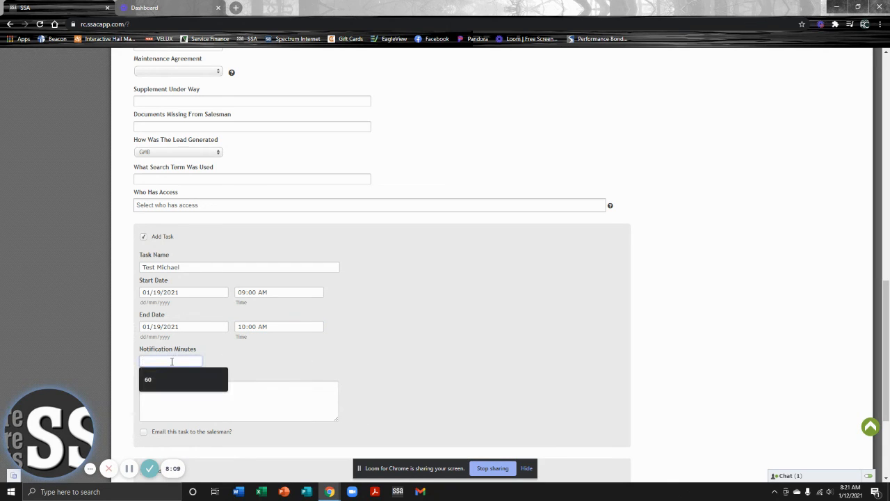
text(60)
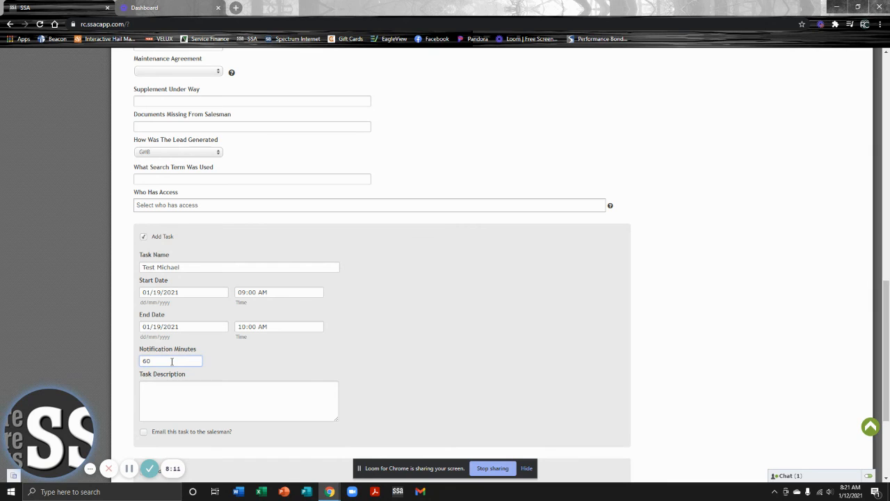
scroll(183, 369, down, 1)
click(197, 364)
text(T)
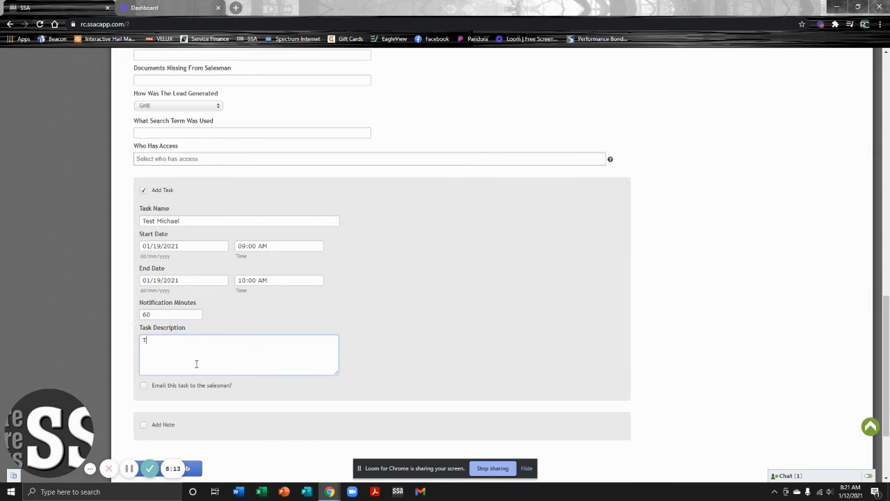
text(est)
click(144, 388)
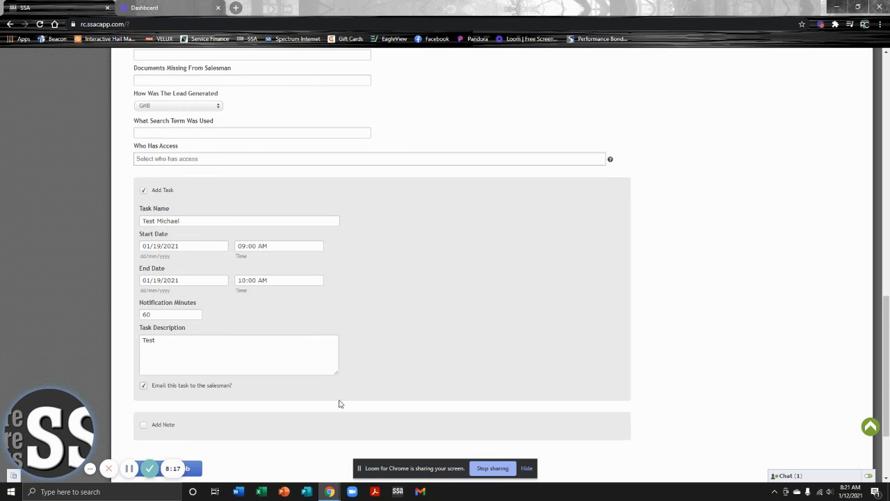
scroll(410, 368, down, 1)
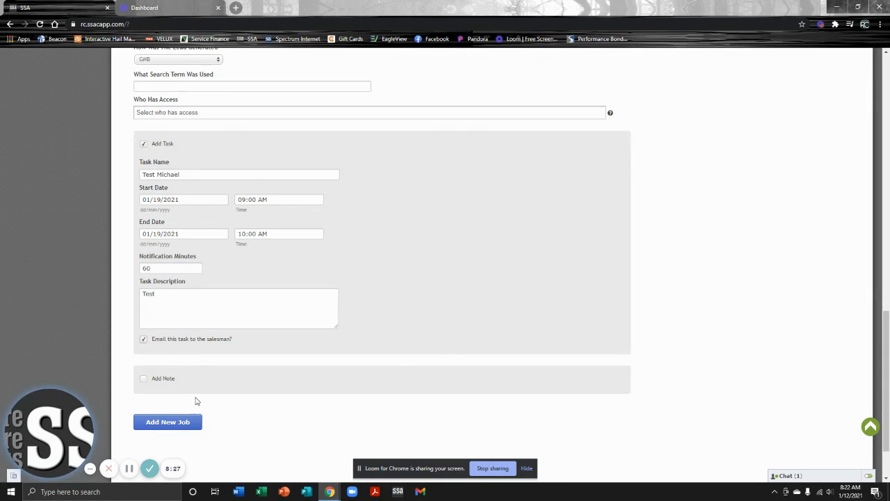
Save the Roof job with its task and review the new job page
click(186, 423)
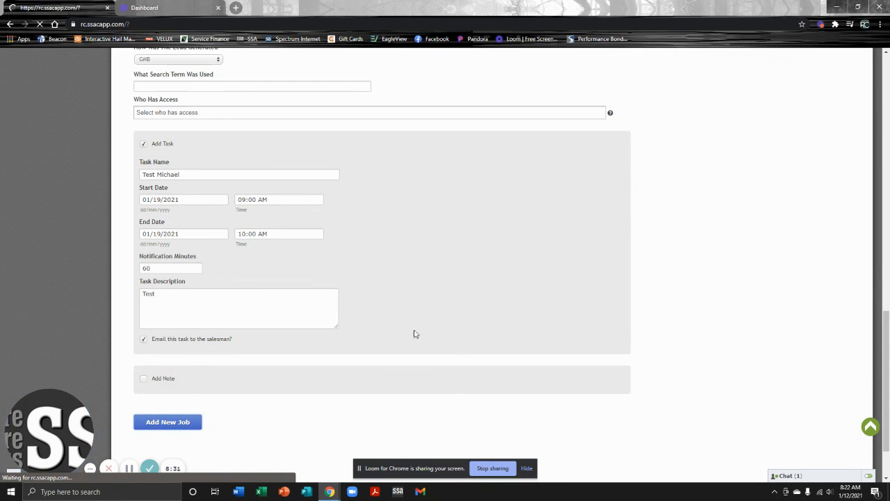
scroll(311, 361, down, 1)
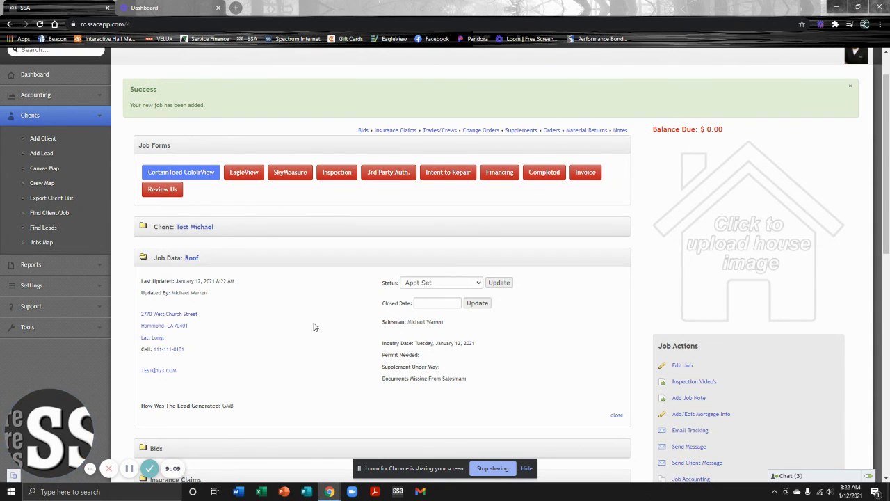
Review the saved Roof job page, then open the client's page showing the Roof job as Appt Set
scroll(317, 326, down, 1)
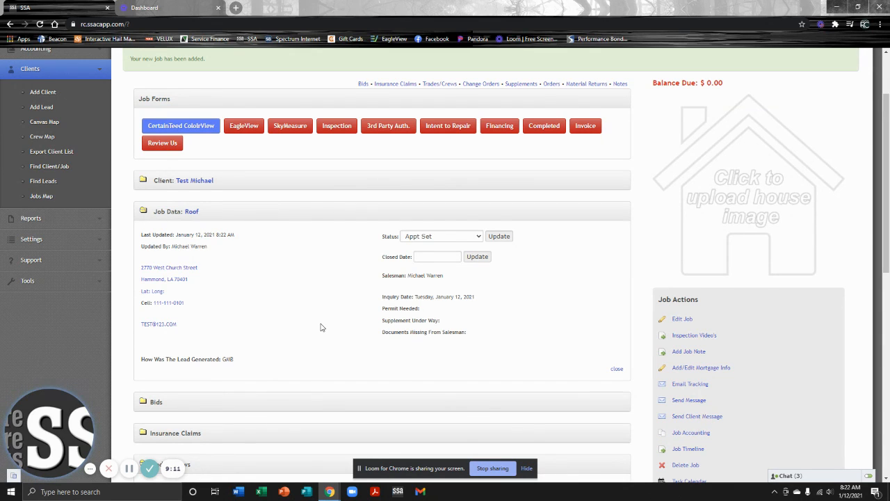
scroll(318, 320, down, 1)
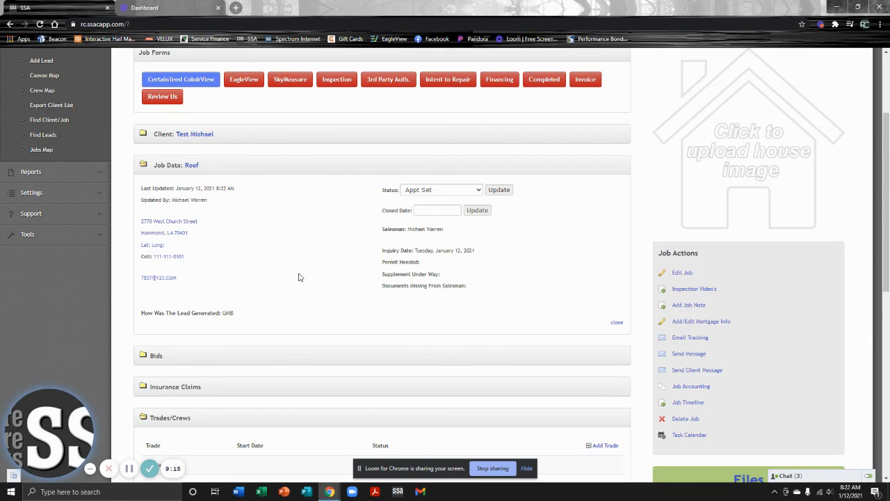
scroll(318, 350, down, 4)
scroll(323, 350, down, 2)
scroll(332, 343, up, 5)
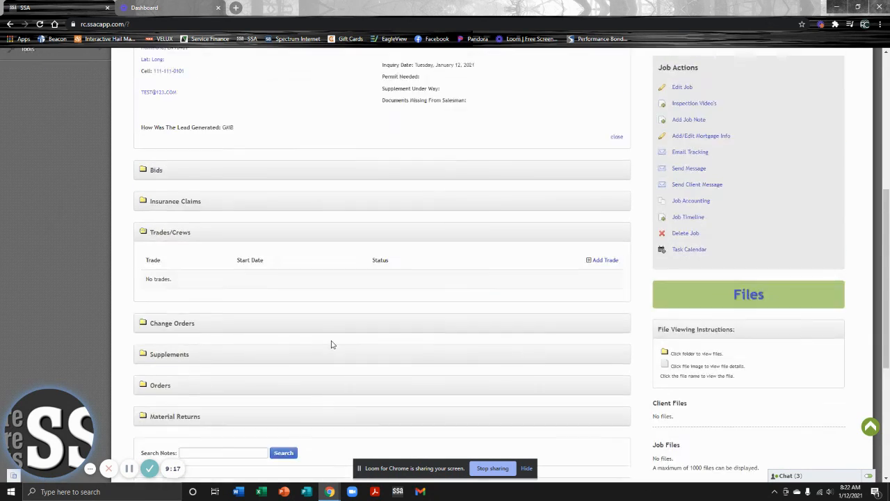
scroll(333, 342, up, 3)
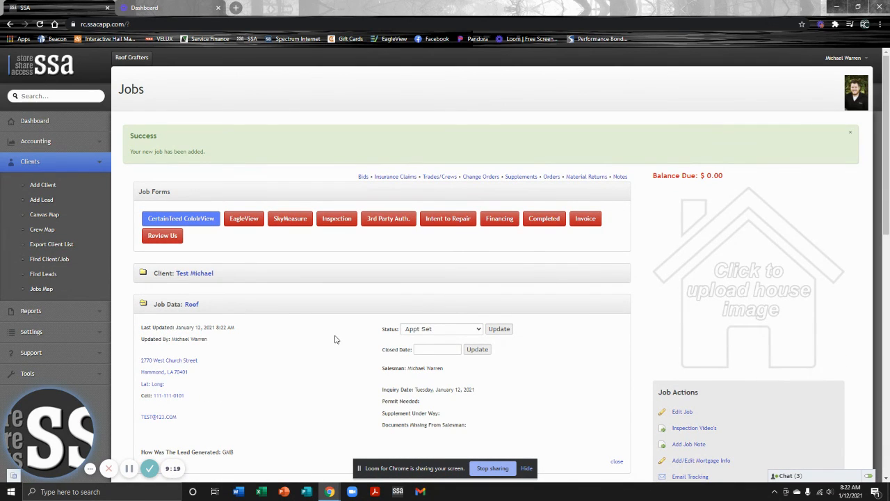
click(200, 273)
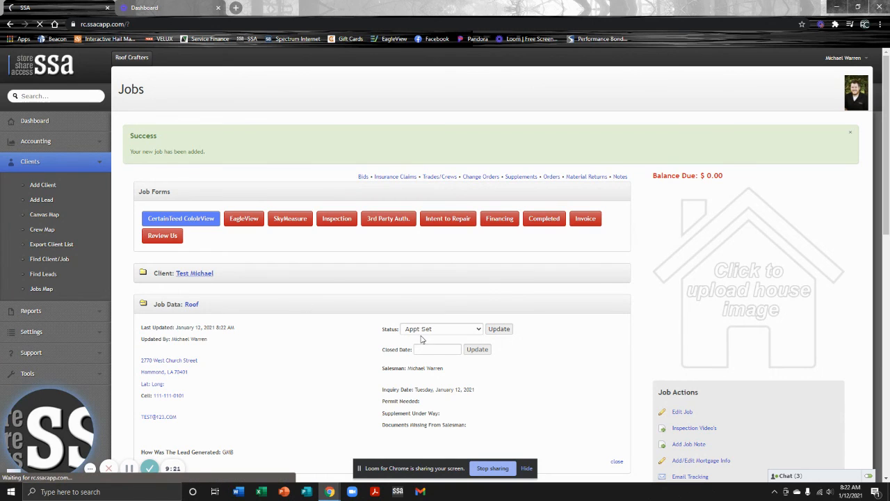